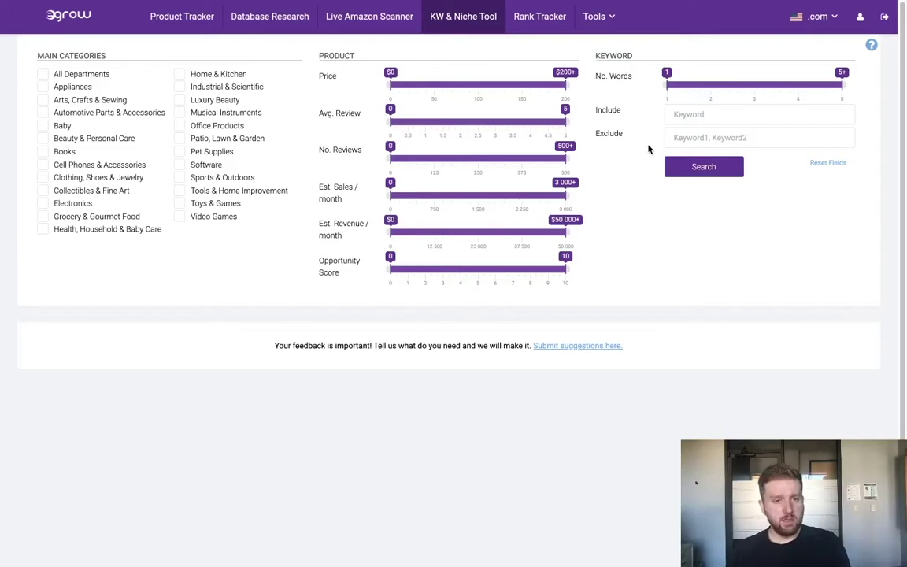
# Filter the keyword research to Home & Kitchen with a $20–$60 price range.
pyautogui.click(179, 75)
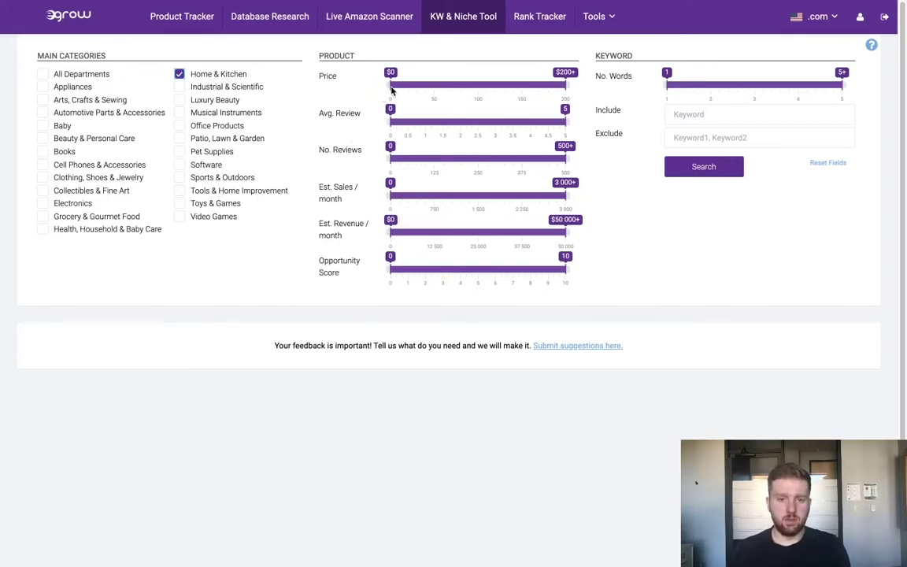
pyautogui.moveTo(388, 89); pyautogui.dragTo(408, 91)
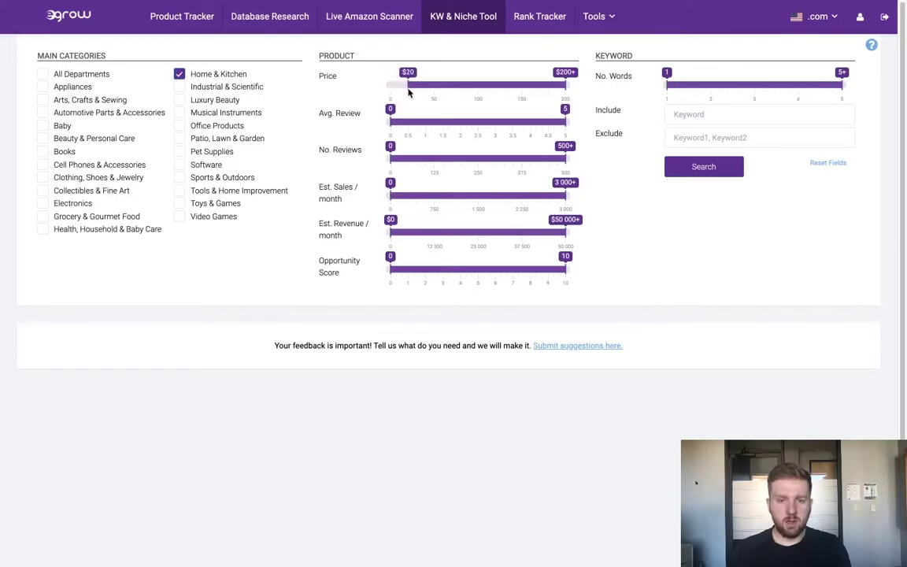
pyautogui.moveTo(564, 93); pyautogui.dragTo(441, 90)
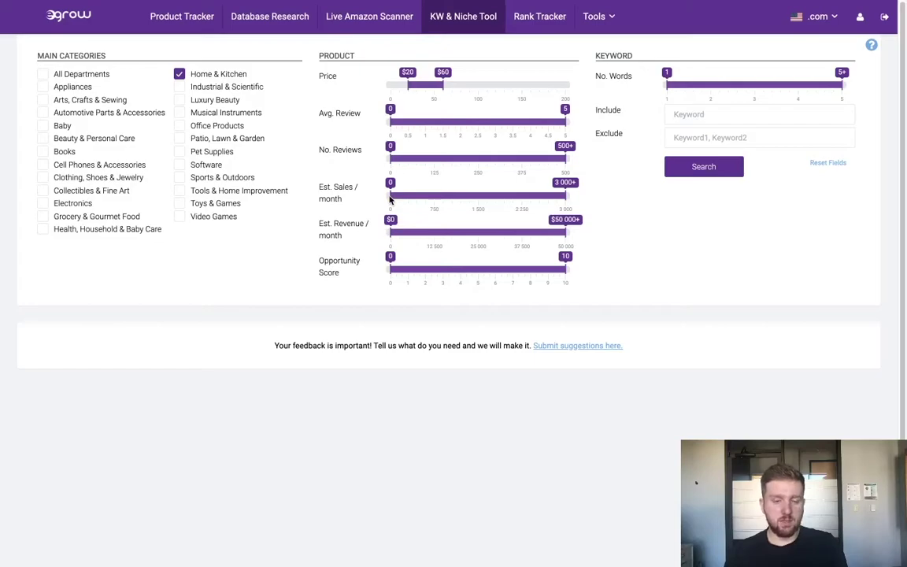
# Set minimum monthly sales to 300 and minimum opportunity score to 6, and adjust the words-per-keyword minimum.
pyautogui.moveTo(389, 202); pyautogui.dragTo(403, 202)
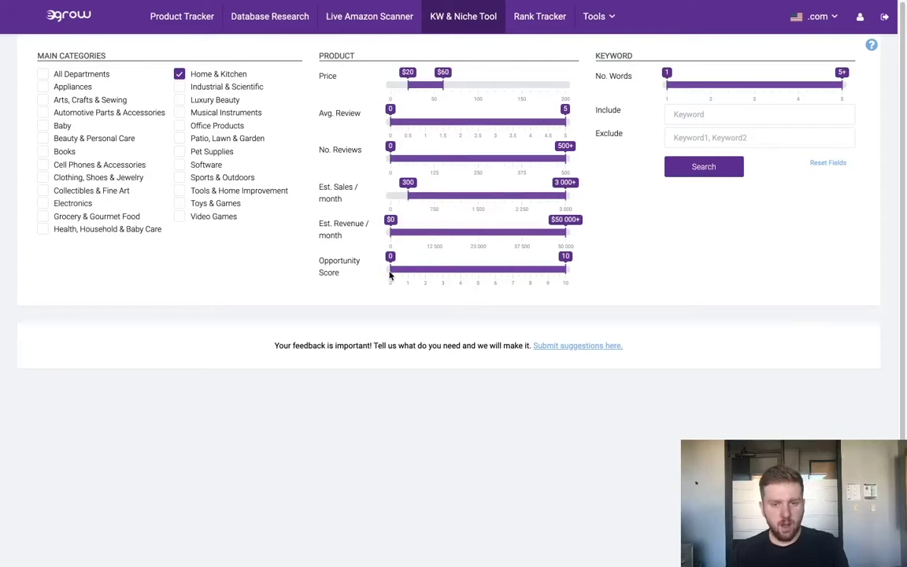
pyautogui.moveTo(390, 273); pyautogui.dragTo(485, 276)
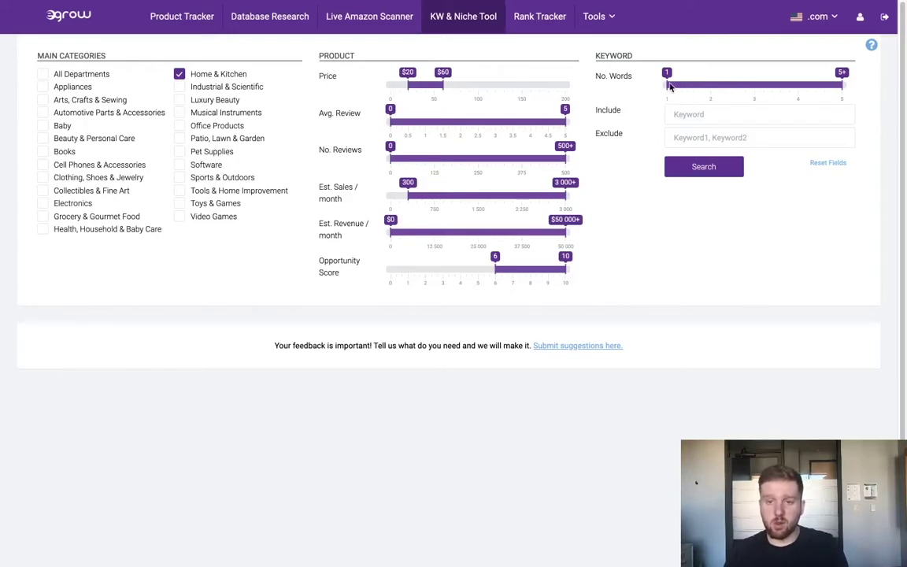
pyautogui.moveTo(669, 87)
pyautogui.mouseDown()
pyautogui.moveTo(747, 88)
pyautogui.moveTo(666, 87)
pyautogui.mouseUp()
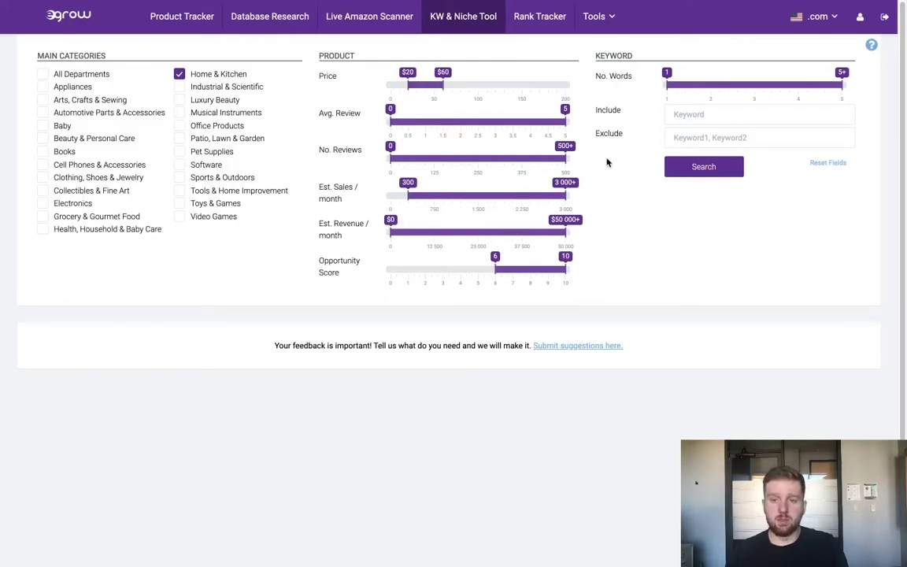
# Search with these filters and rank keywords by search volume descending, with kichen's 2,240,000 on top.
pyautogui.click(696, 168)
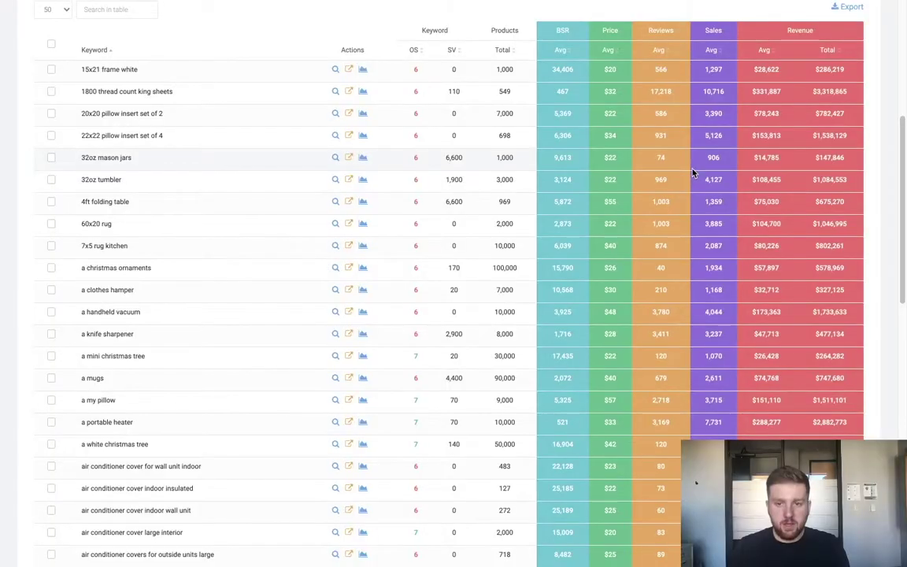
pyautogui.scroll(-4, 240, 264)
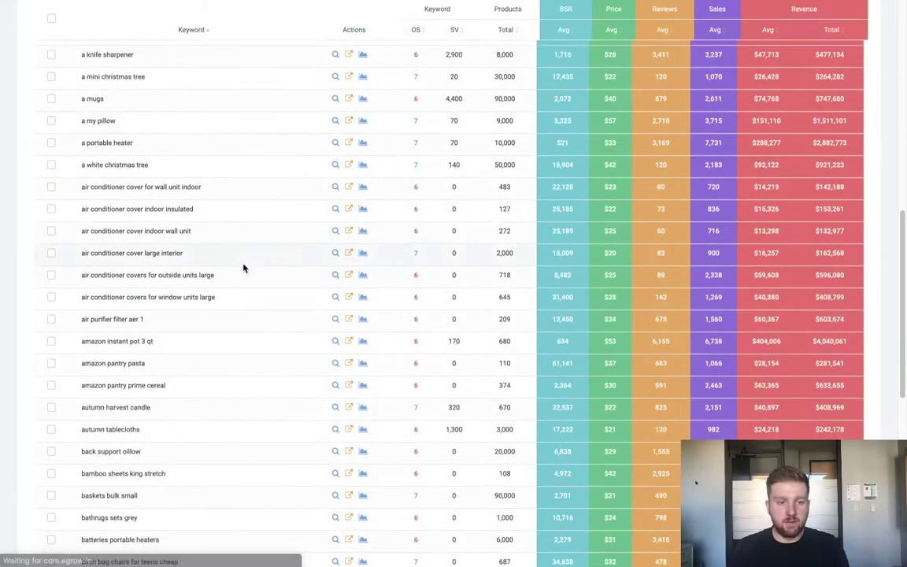
pyautogui.scroll(-3, 259, 300)
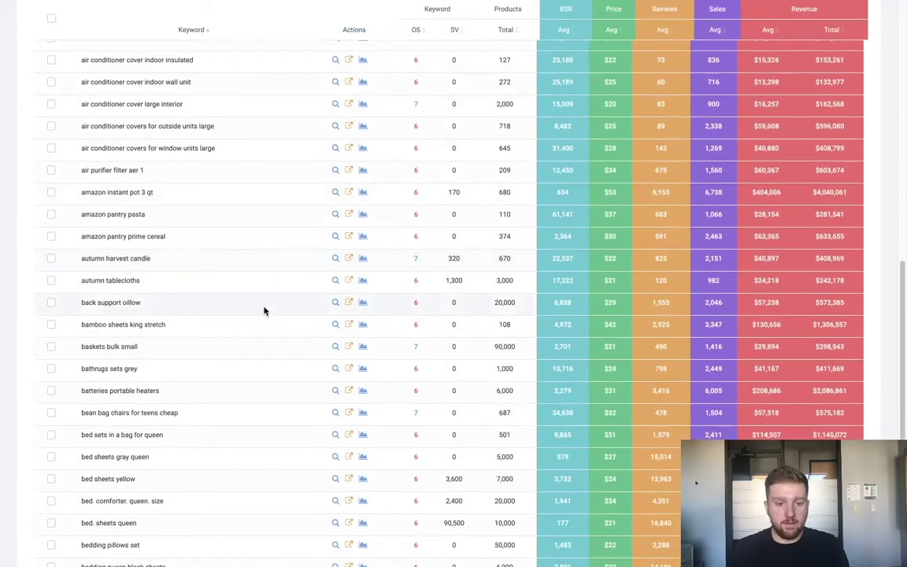
pyautogui.scroll(5, 265, 311)
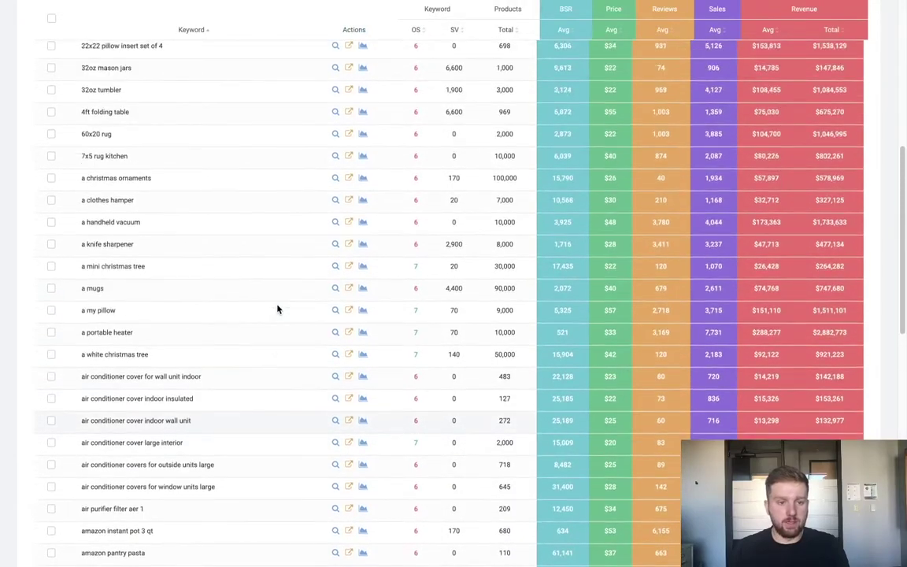
pyautogui.scroll(2, 277, 309)
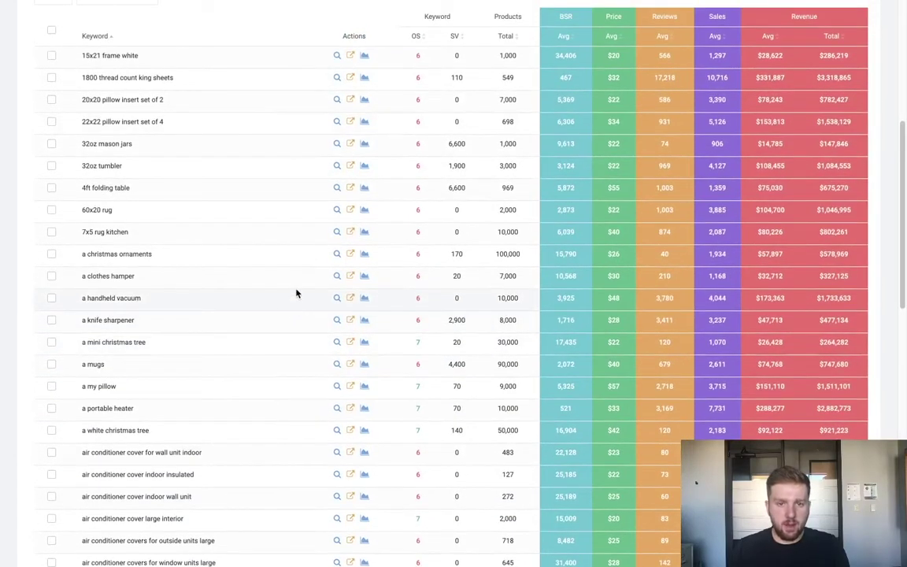
pyautogui.click(456, 36)
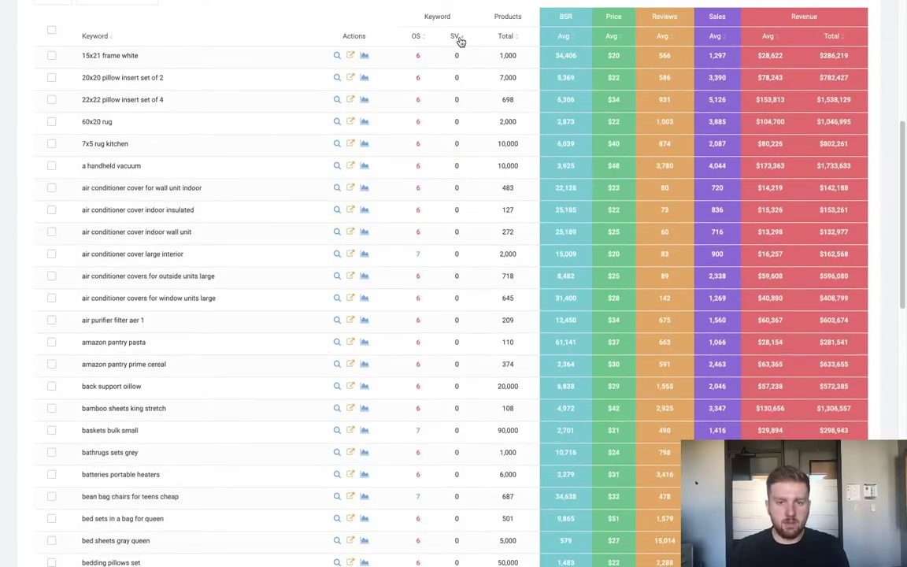
pyautogui.click(456, 36)
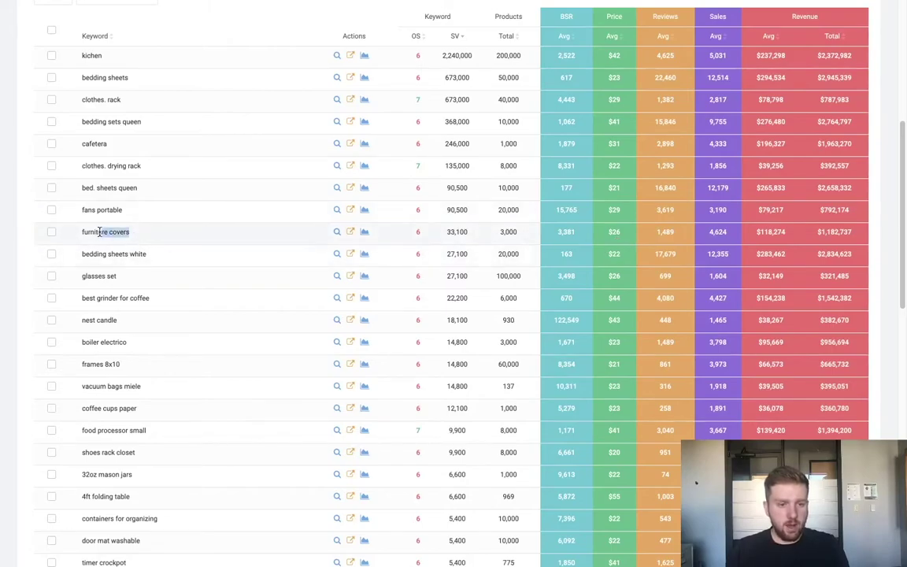
# Scan 'furniture covers' in Live Amazon Scanner, showing $32 average price and 4179 average sales.
pyautogui.moveTo(100, 232); pyautogui.dragTo(79, 233)
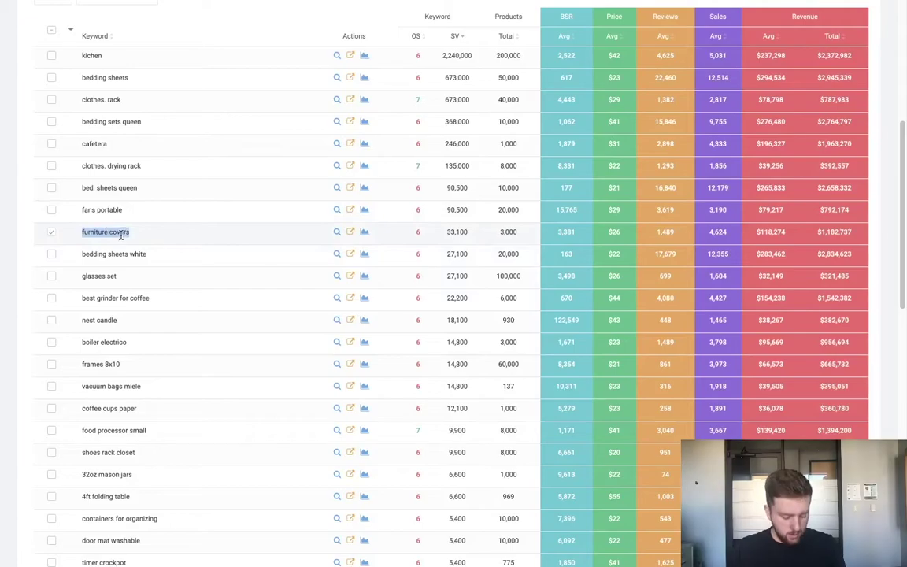
pyautogui.scroll(1, 185, 242)
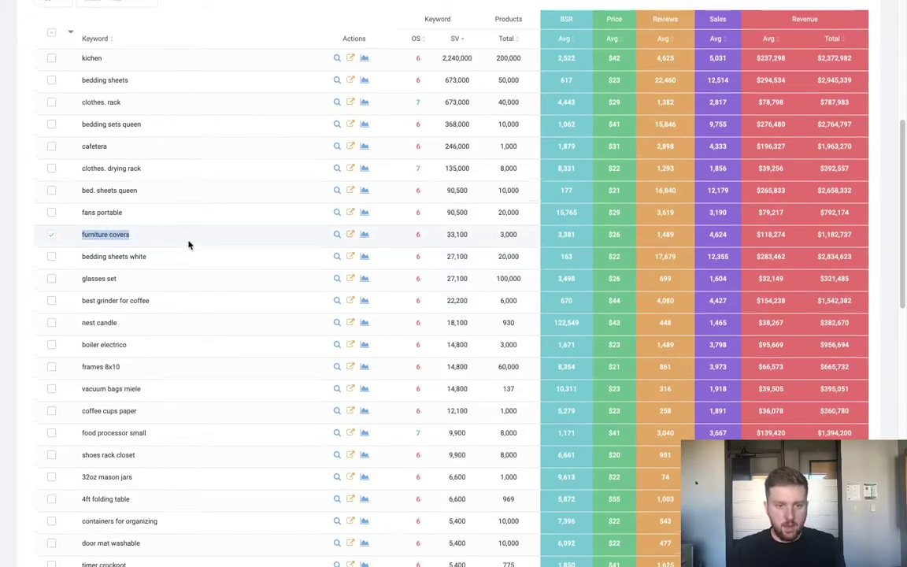
pyautogui.scroll(5, 188, 245)
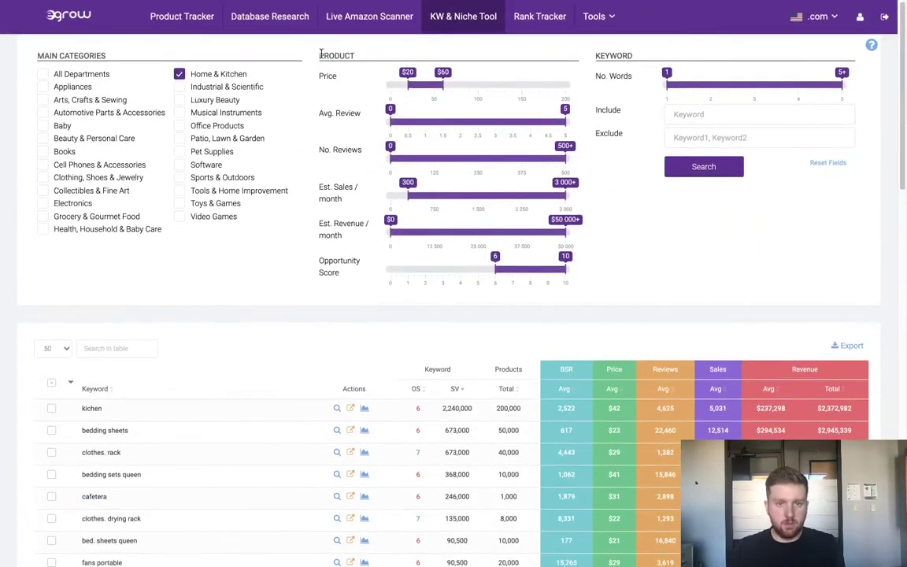
pyautogui.click(343, 22)
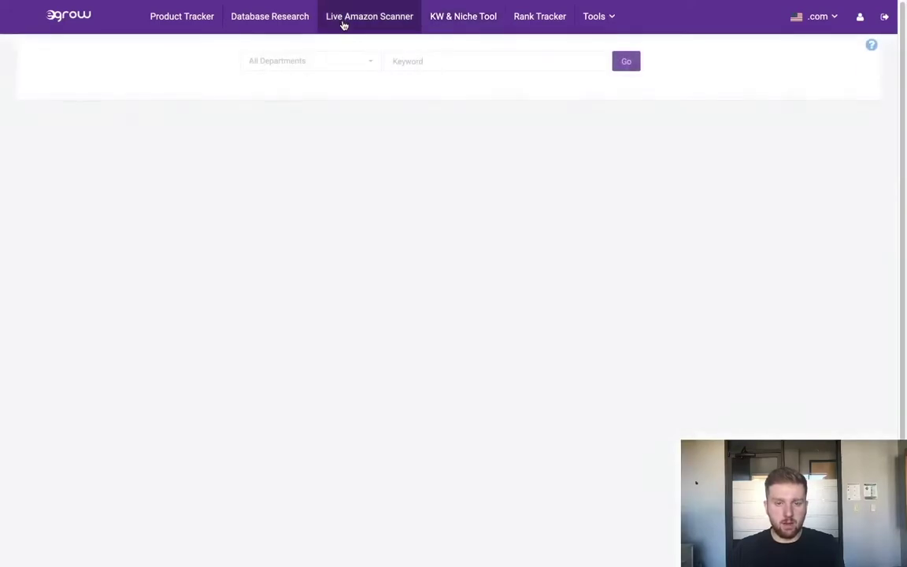
pyautogui.click(421, 61)
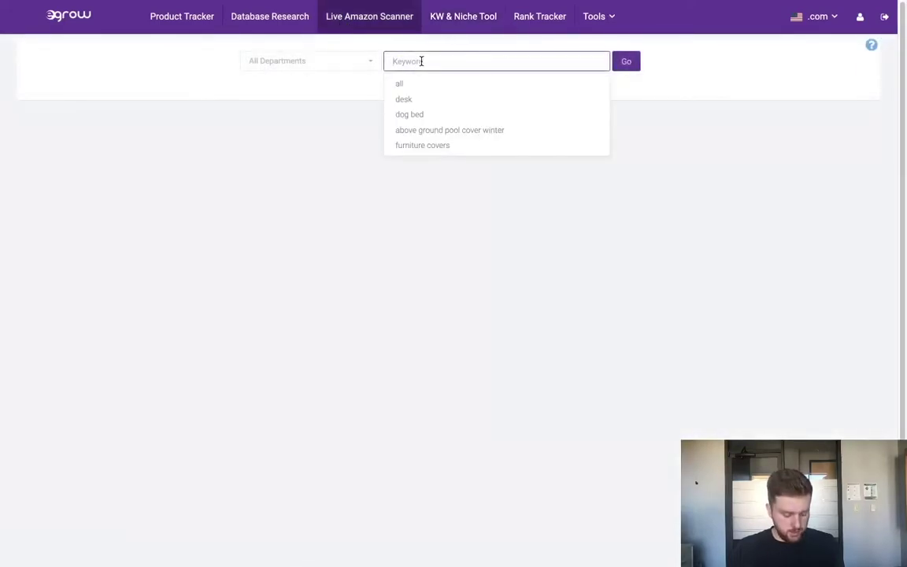
pyautogui.press('Up')
pyautogui.press('Return')
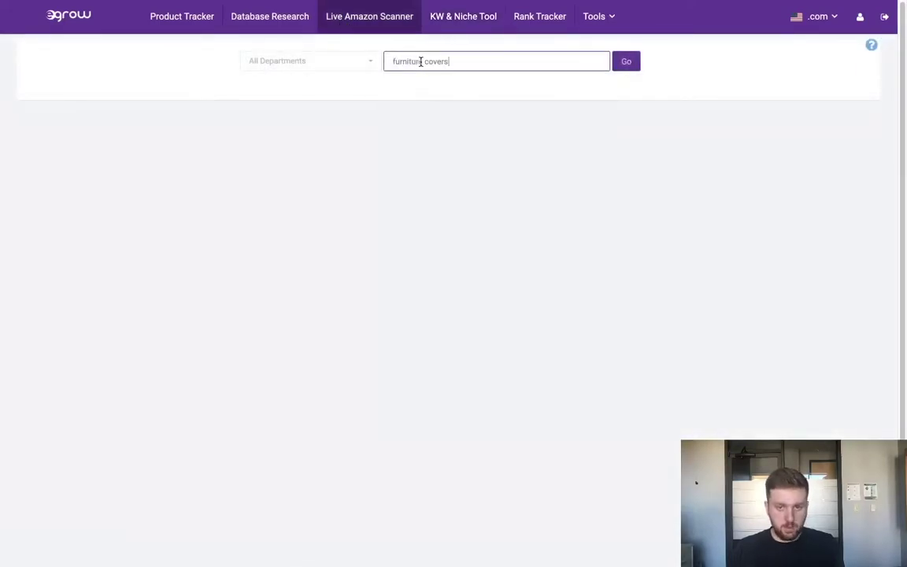
pyautogui.click(628, 63)
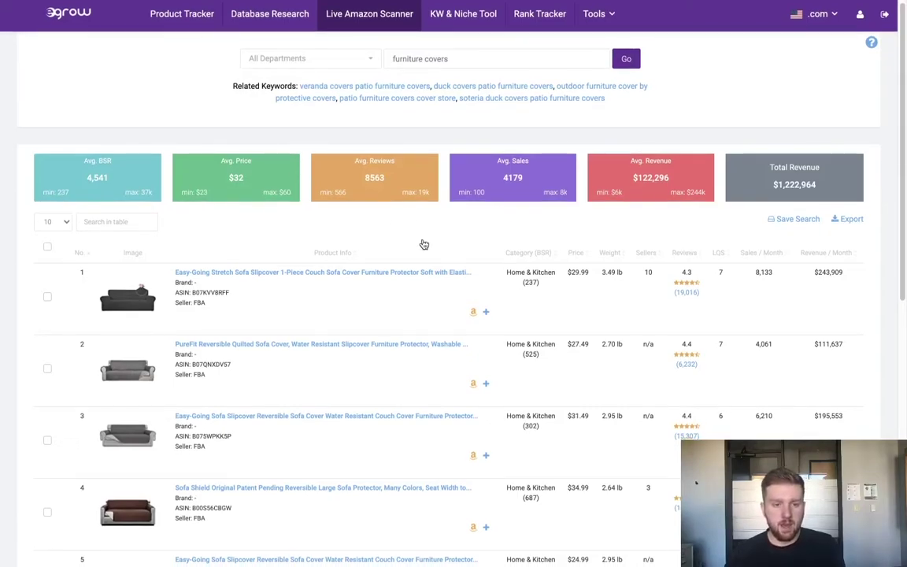
# Copy ASIN B075WPKK5P of the Easy-Going reversible sofa slipcover in row 3.
pyautogui.scroll(-1, 421, 243)
pyautogui.scroll(-1, 424, 247)
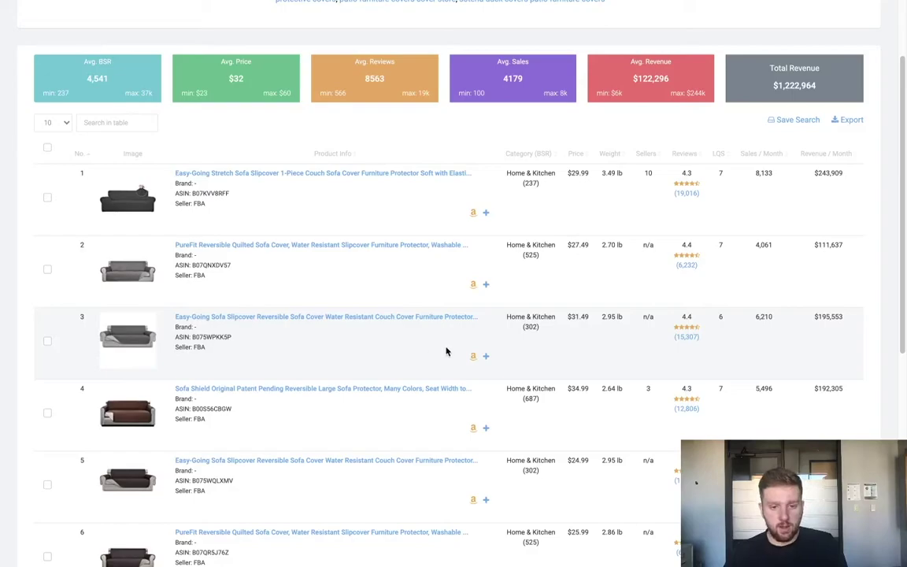
pyautogui.moveTo(232, 337); pyautogui.dragTo(192, 337)
pyautogui.hotkey('ctrl', 'c')
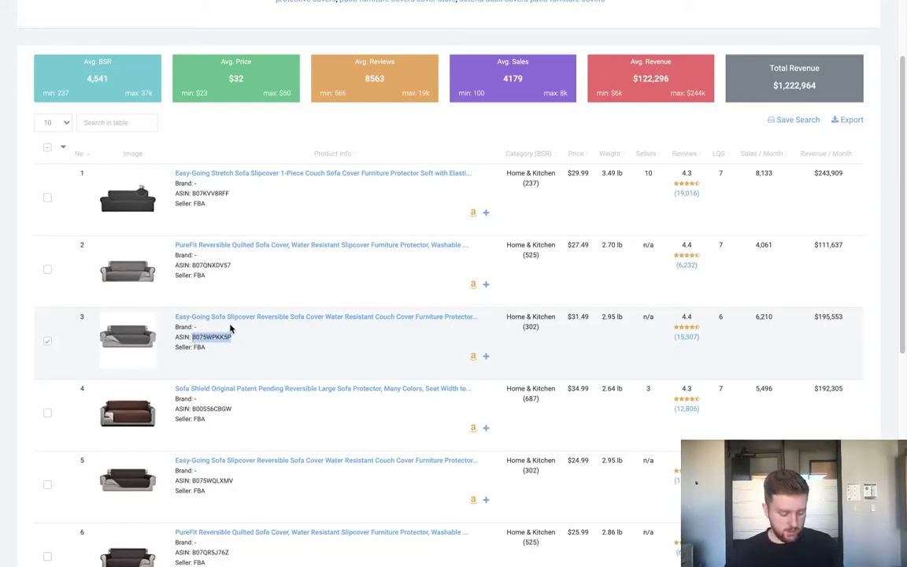
pyautogui.scroll(2, 230, 331)
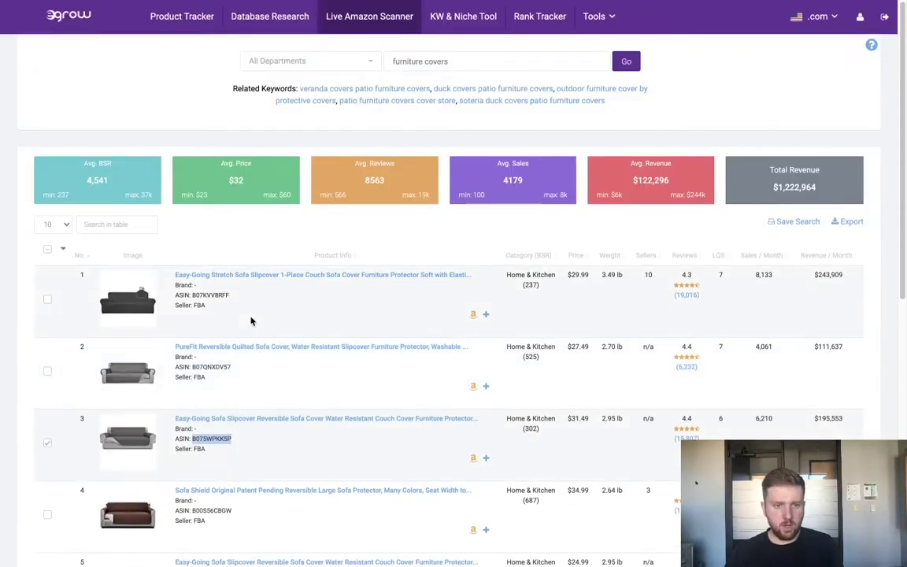
# Start adding ASIN B075WPKK5P as a new product in Product Tracker.
pyautogui.click(163, 18)
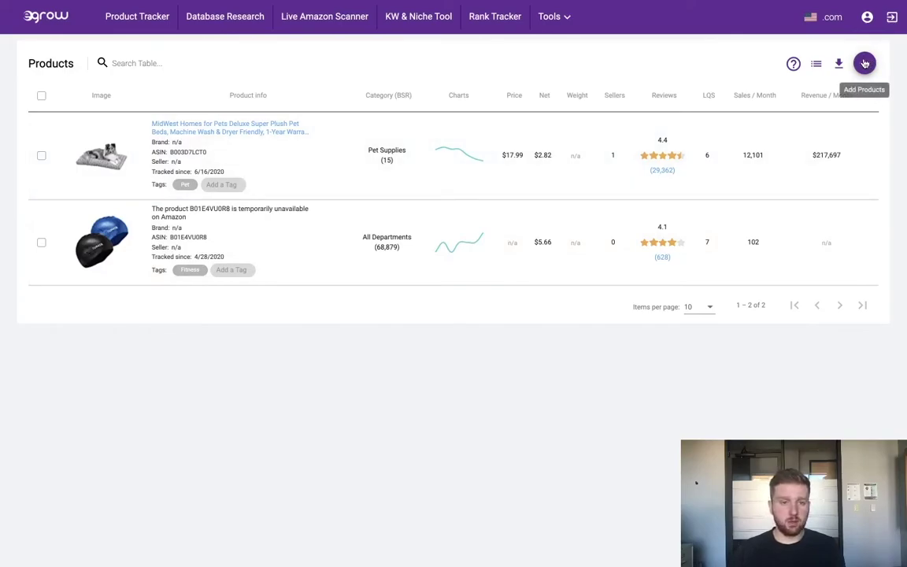
pyautogui.click(863, 63)
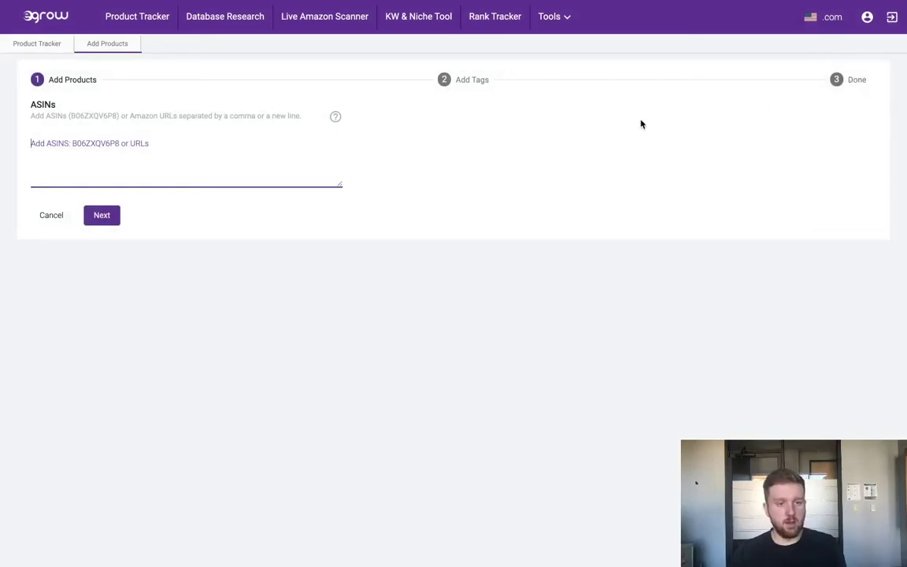
pyautogui.hotkey('ctrl', 'v')
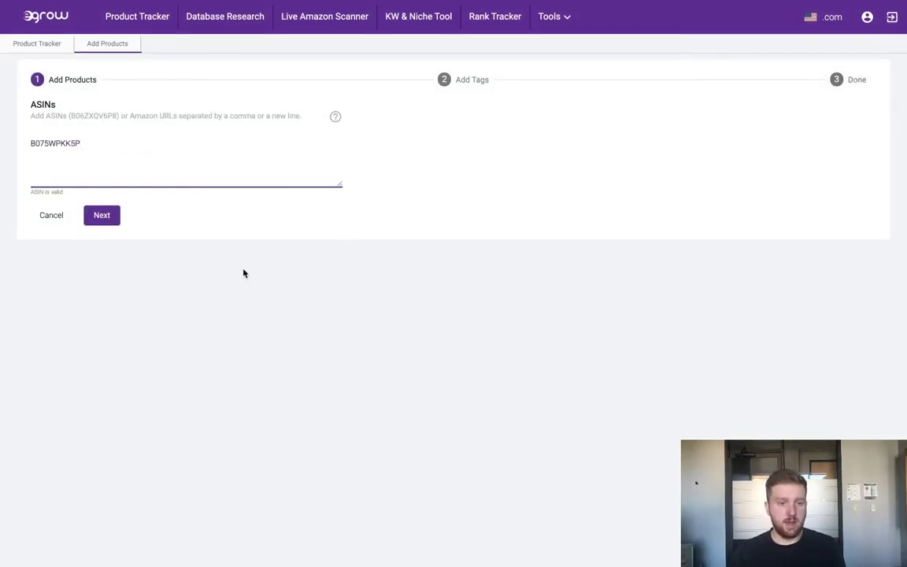
pyautogui.click(103, 219)
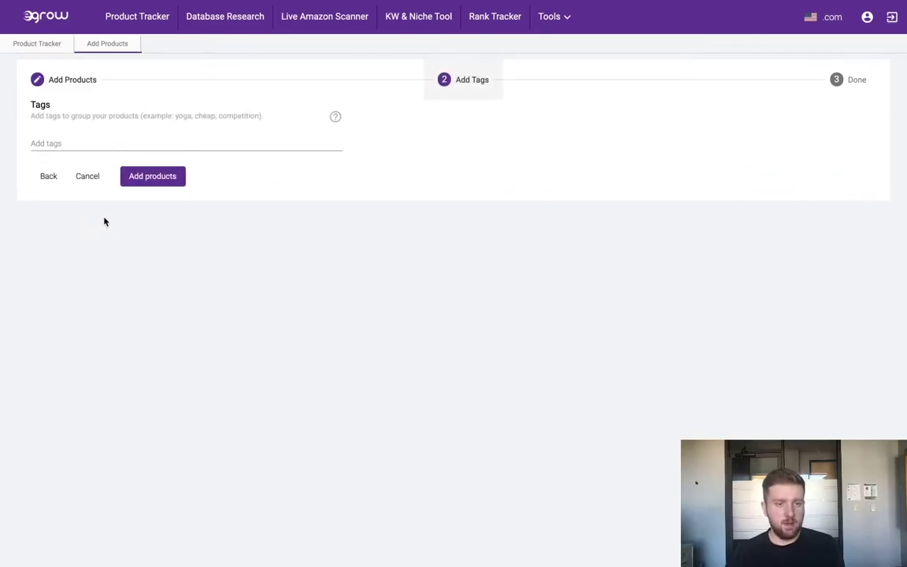
# Tag the product 'Home' and add it to tracking.
pyautogui.click(76, 142)
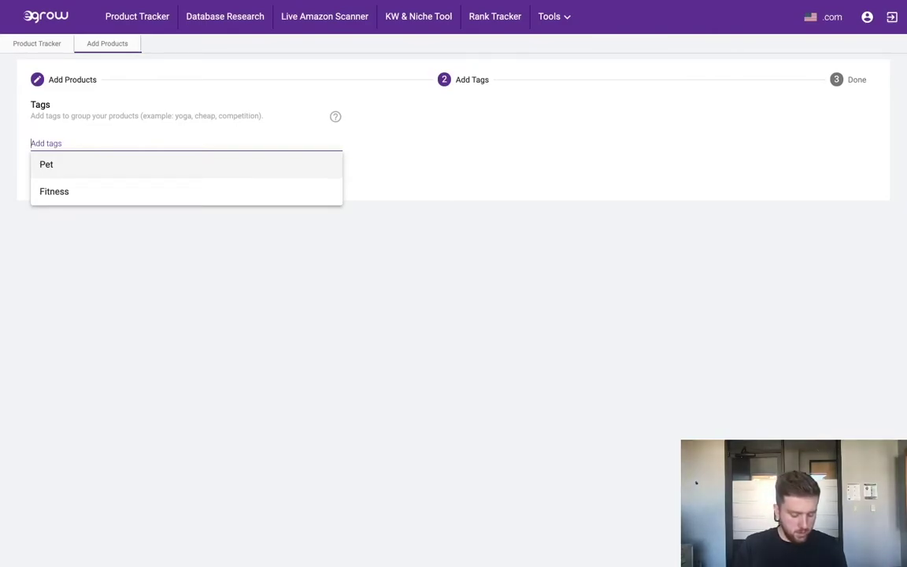
pyautogui.write('Home')
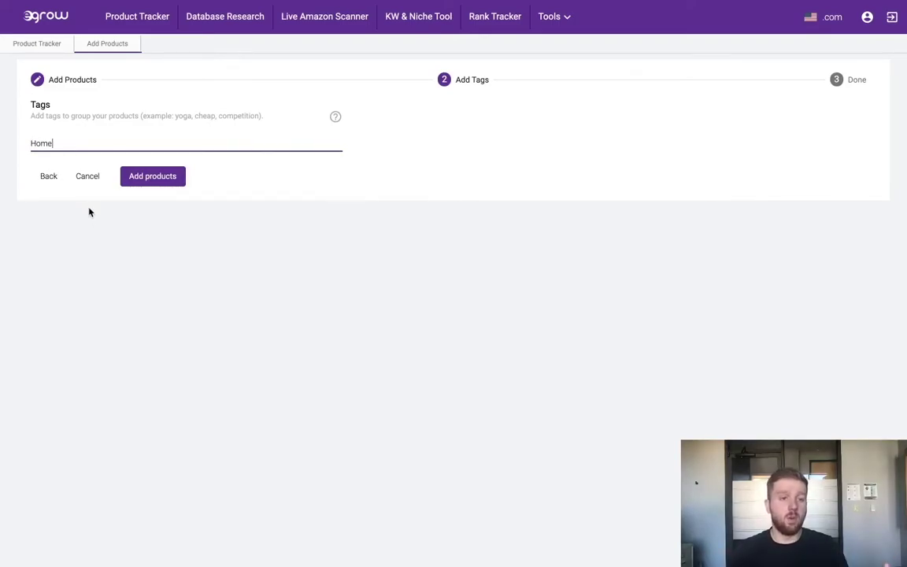
pyautogui.click(172, 184)
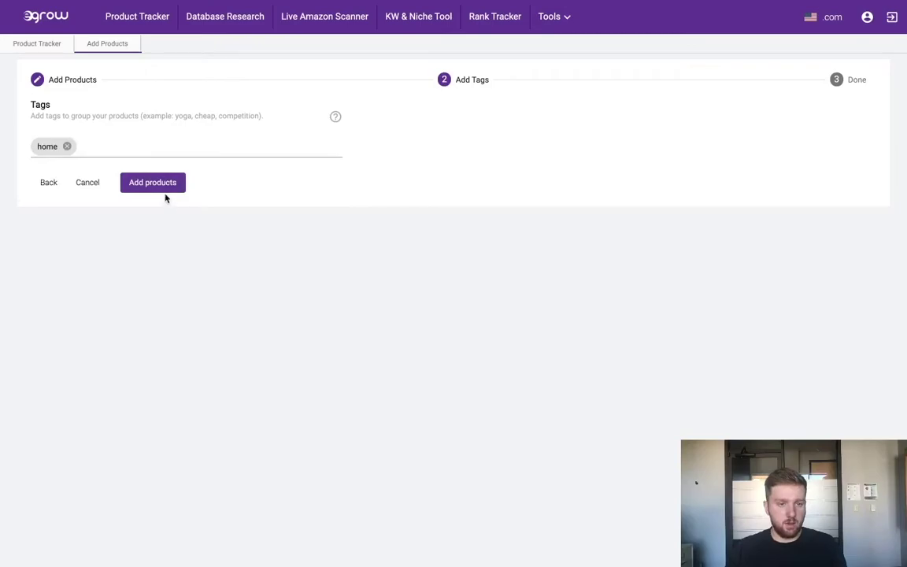
pyautogui.click(162, 184)
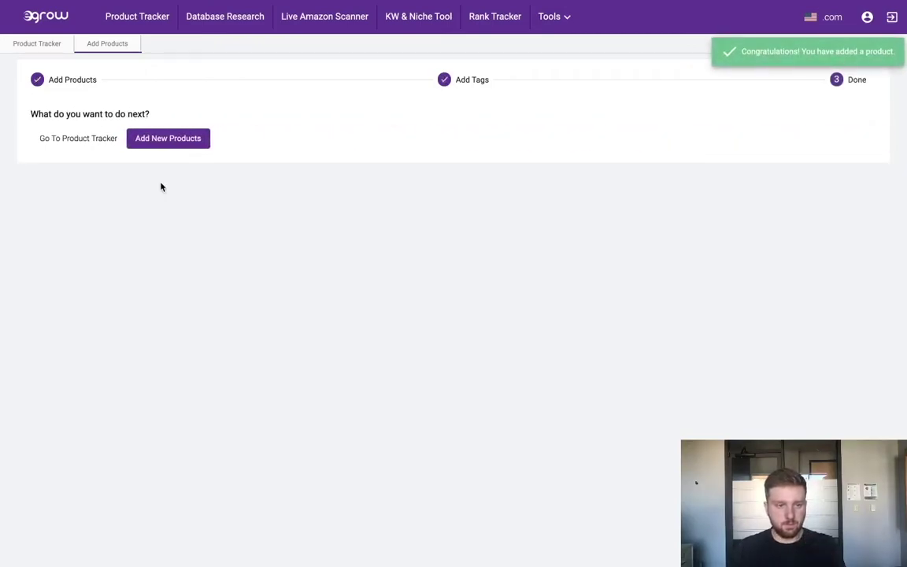
# Open Product Tracker and expand the sofa slipcover's price, sales and BSR chart.
pyautogui.click(95, 143)
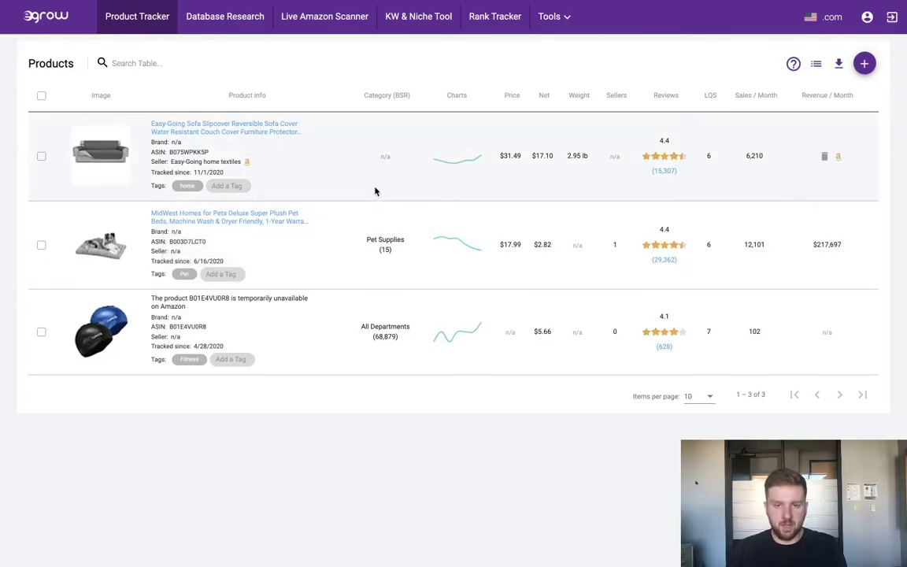
pyautogui.click(457, 157)
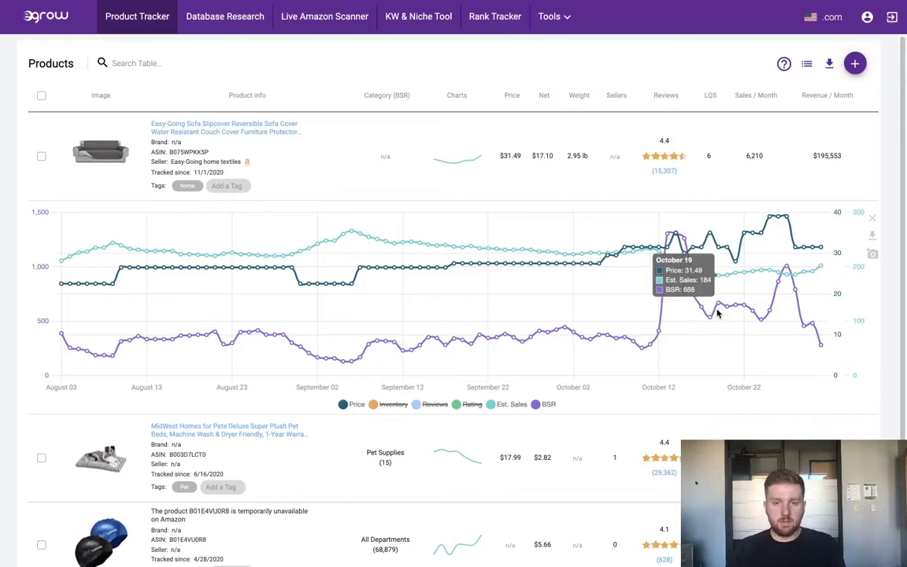
# Run Reverse ASIN Research for B075WPKK5P and download its keyword table as CSV.
pyautogui.click(551, 15)
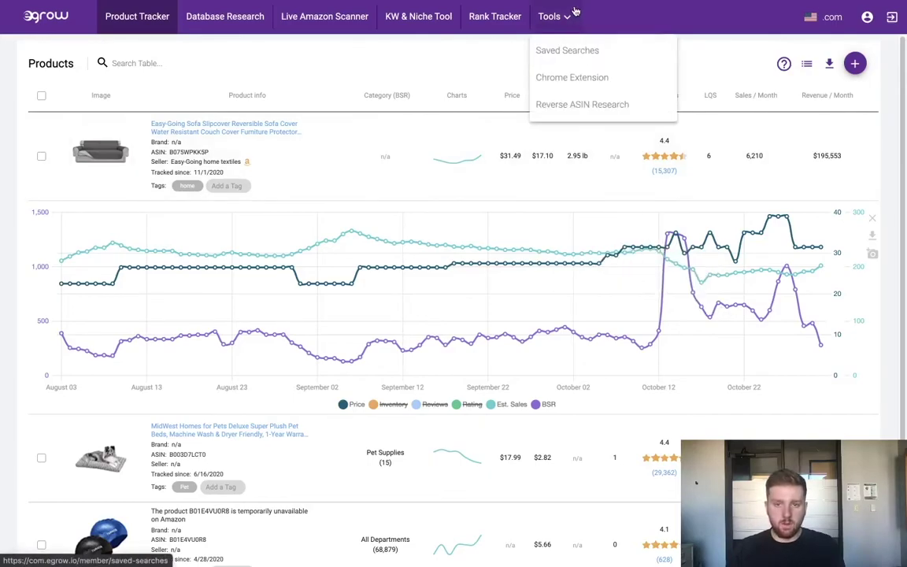
pyautogui.click(590, 104)
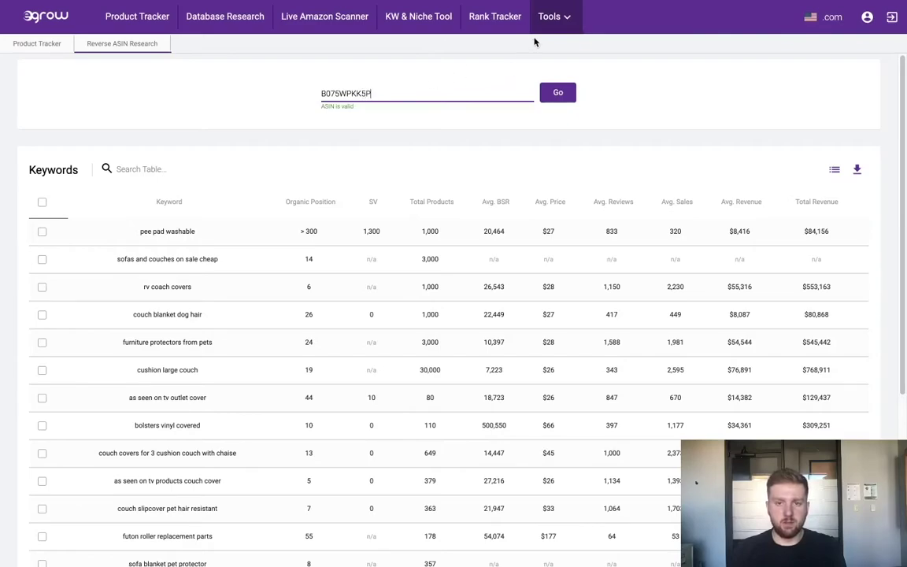
pyautogui.moveTo(546, 21)
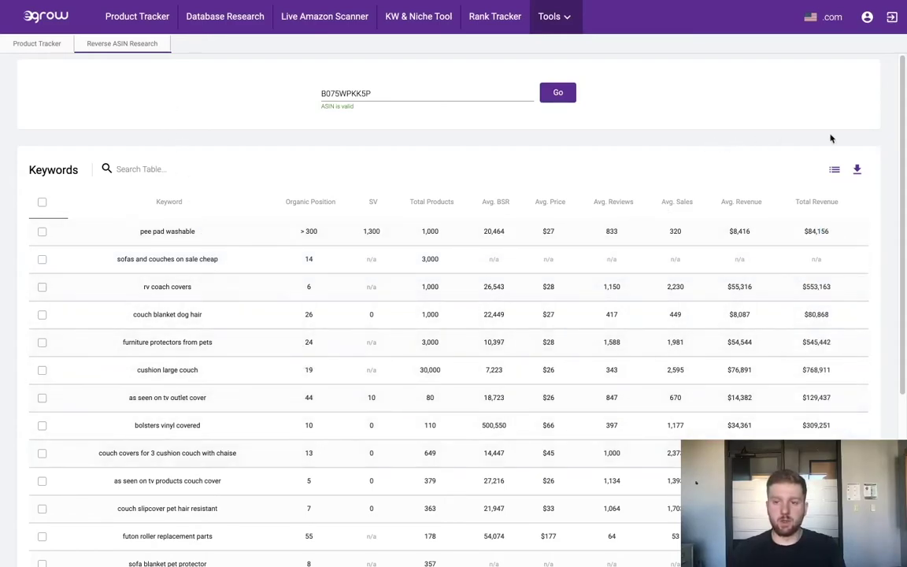
pyautogui.click(858, 173)
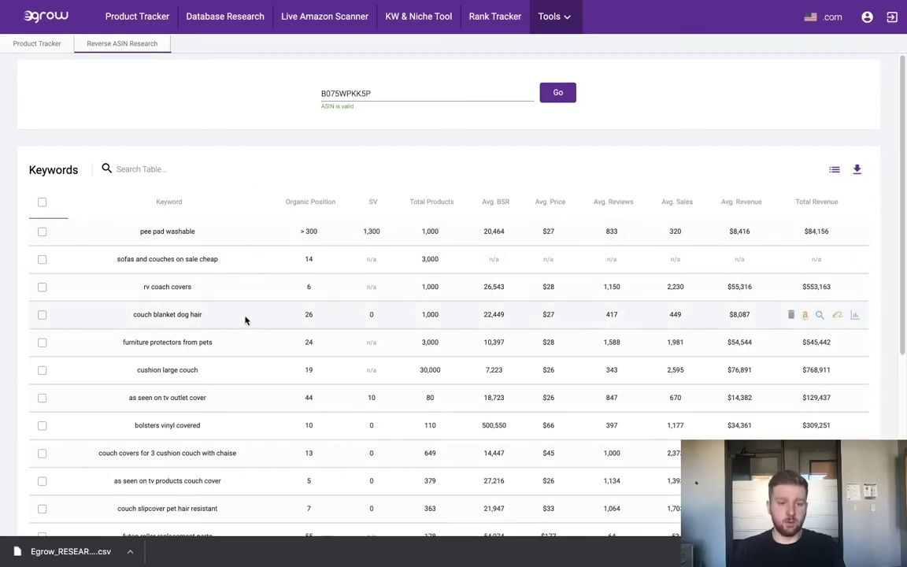
# Create a new Rank Tracker project for ASIN B075WPKK5P and continue to keywords.
pyautogui.click(494, 24)
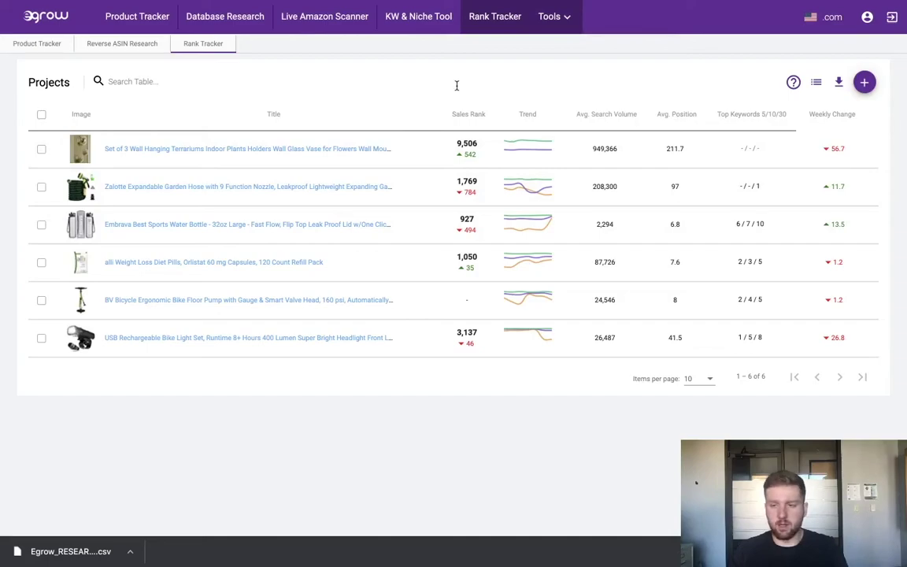
pyautogui.click(866, 83)
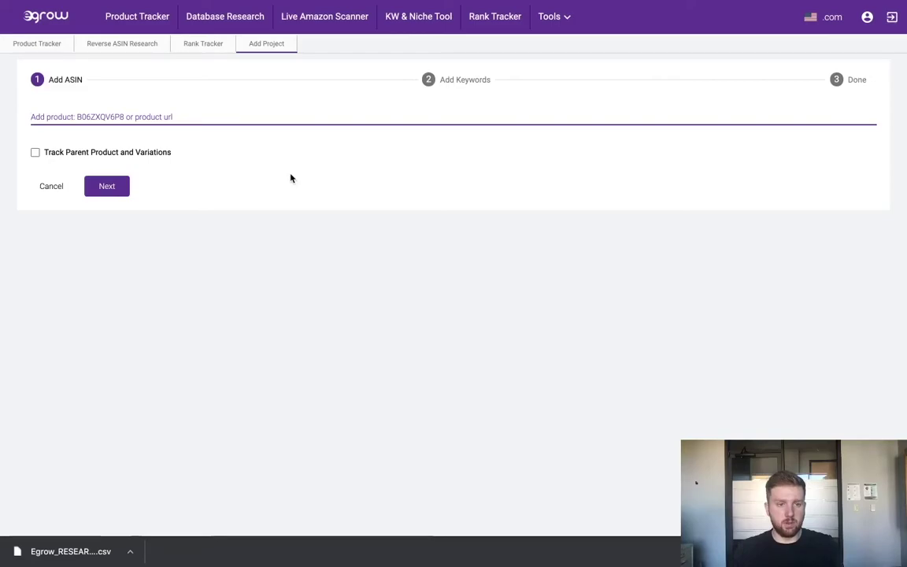
pyautogui.hotkey('ctrl', 'v')
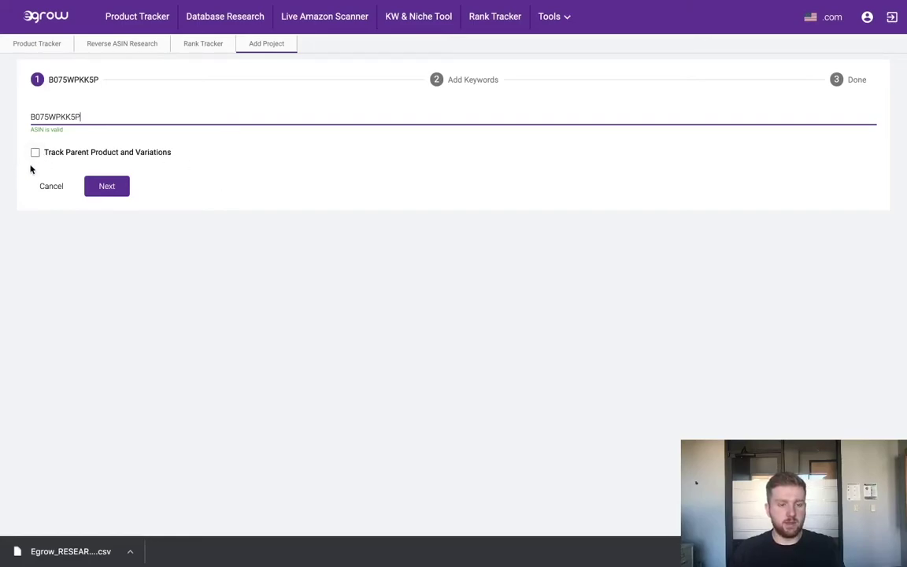
pyautogui.click(105, 184)
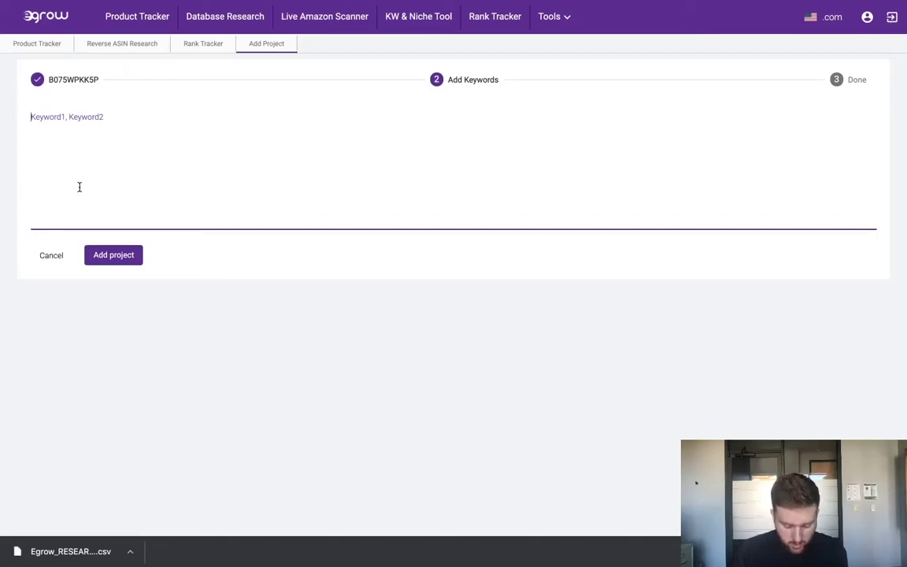
# Add keywords 'couch blanket dog hair', 'as seen on tv products couch cover', 'furniture protectors from pets' and create the project.
pyautogui.write('couch b')
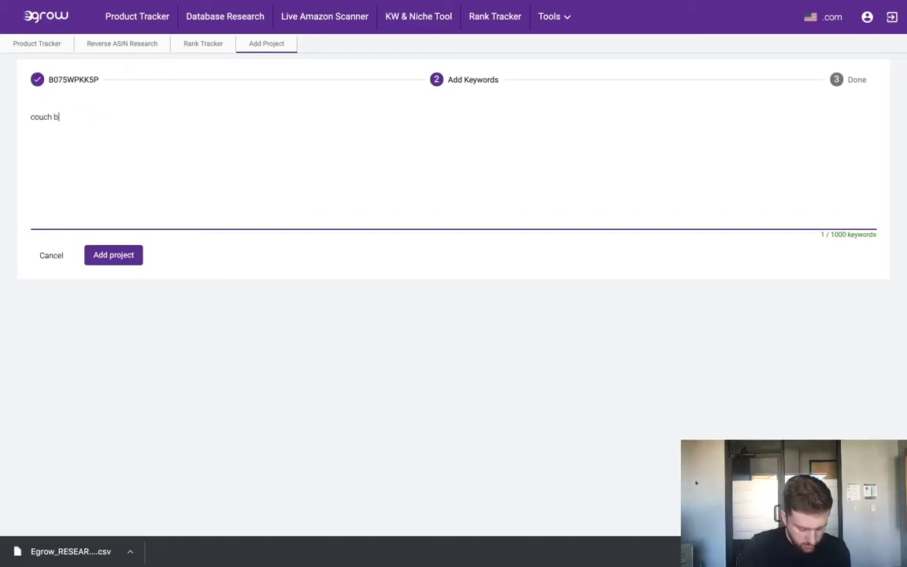
pyautogui.write('lanket dog ')
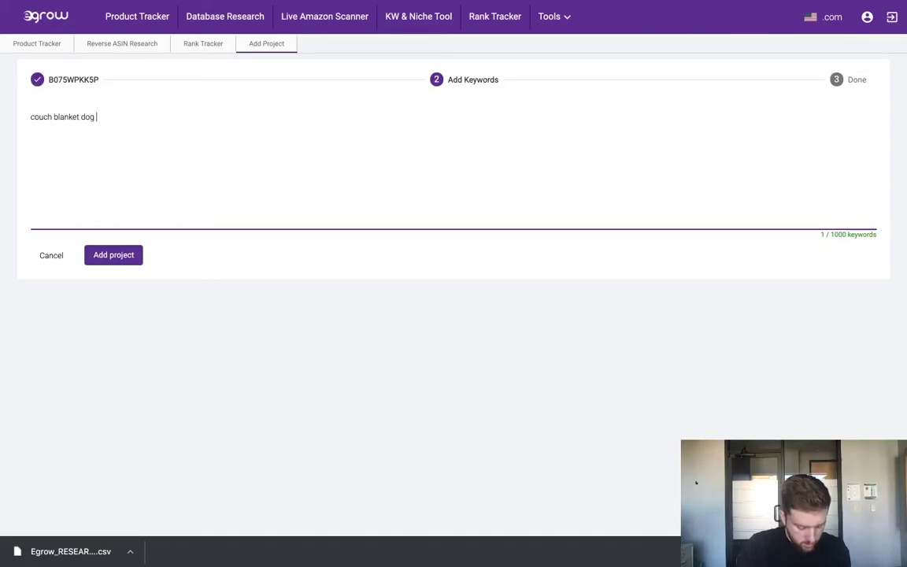
pyautogui.write('hair')
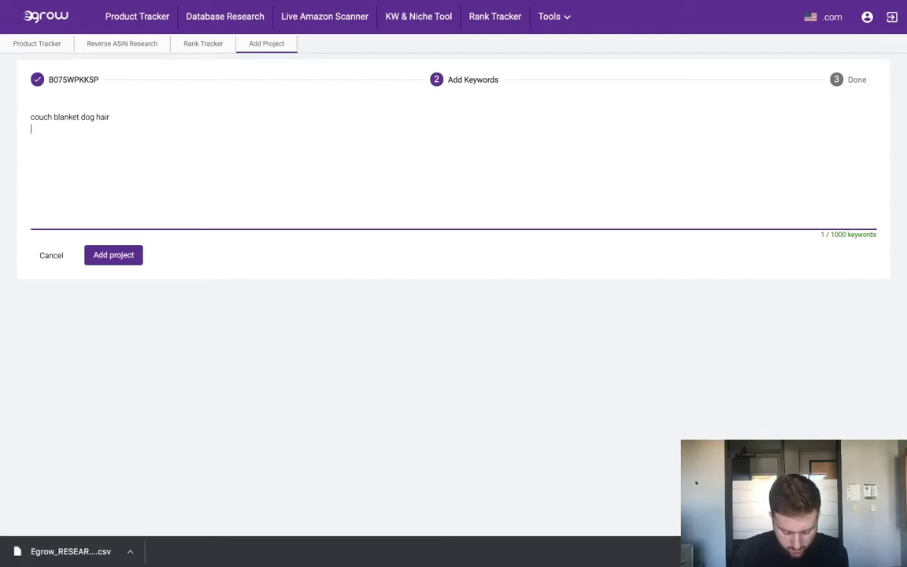
pyautogui.press('Return')
pyautogui.write('as seen on t')
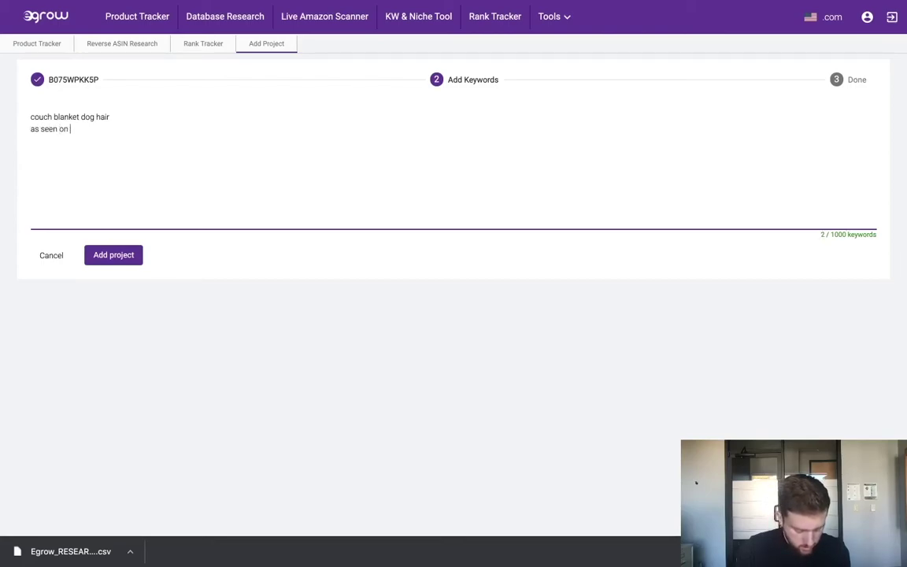
pyautogui.write('v')
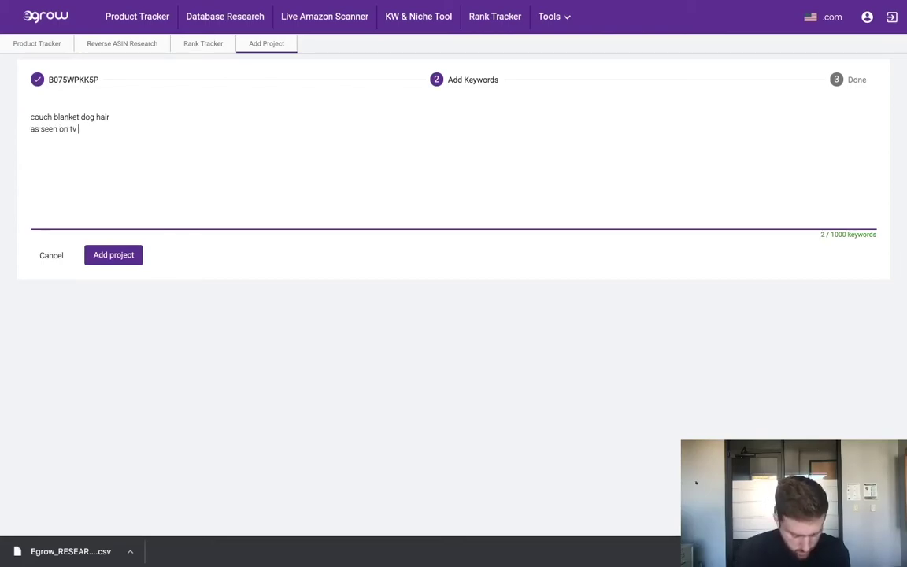
pyautogui.write(' products c')
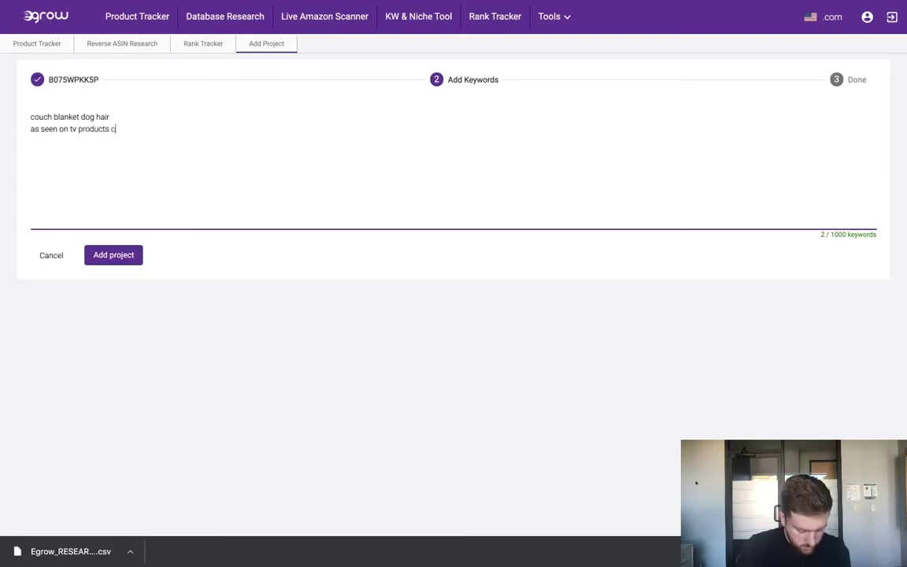
pyautogui.write('ouch cover')
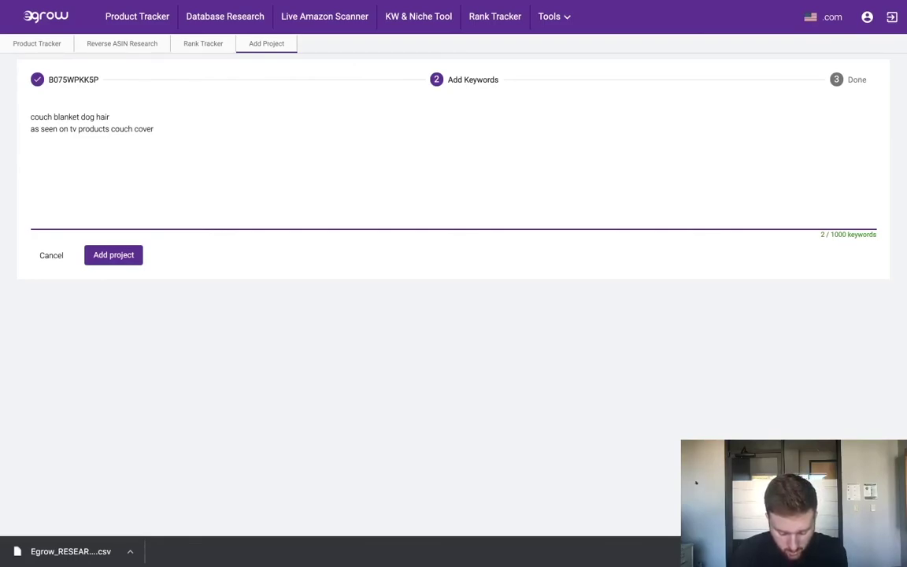
pyautogui.write(' furni')
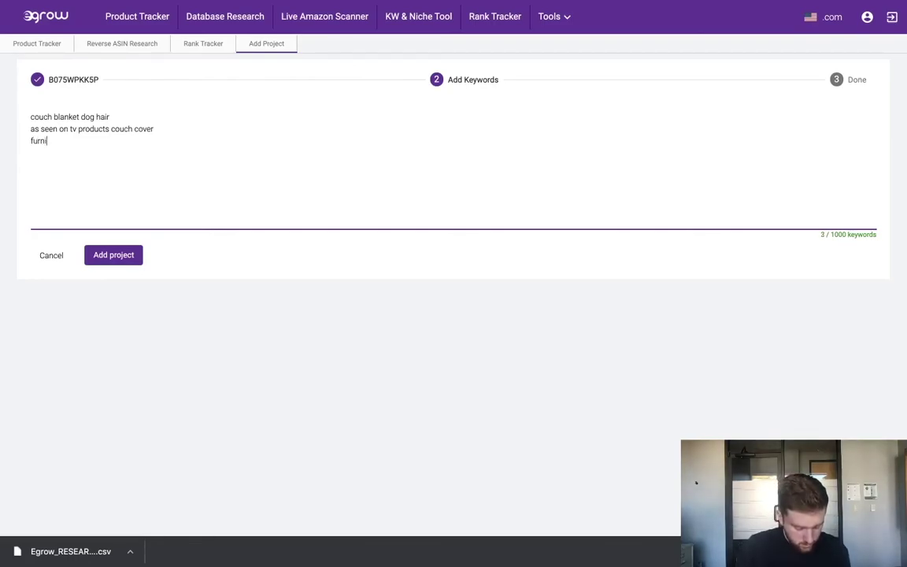
pyautogui.write('ture protec')
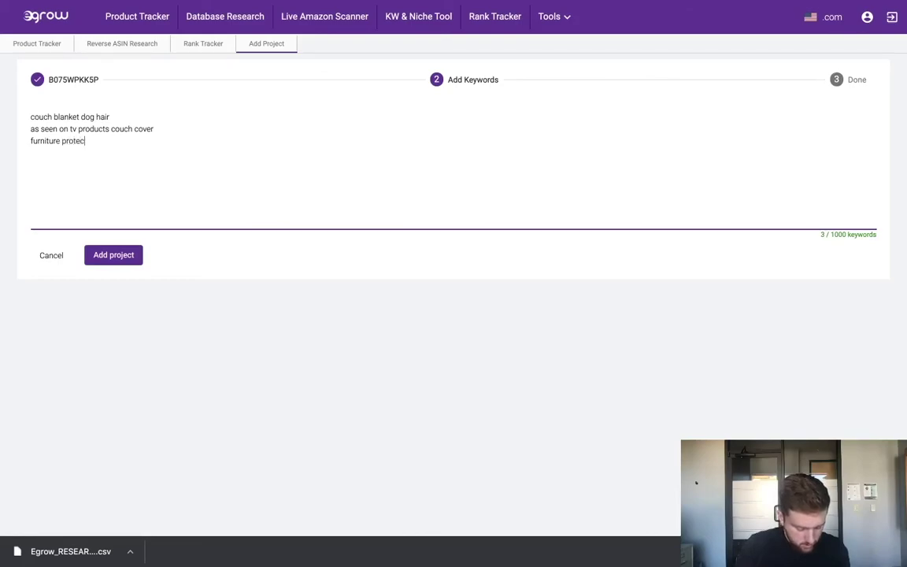
pyautogui.write('tors from pets')
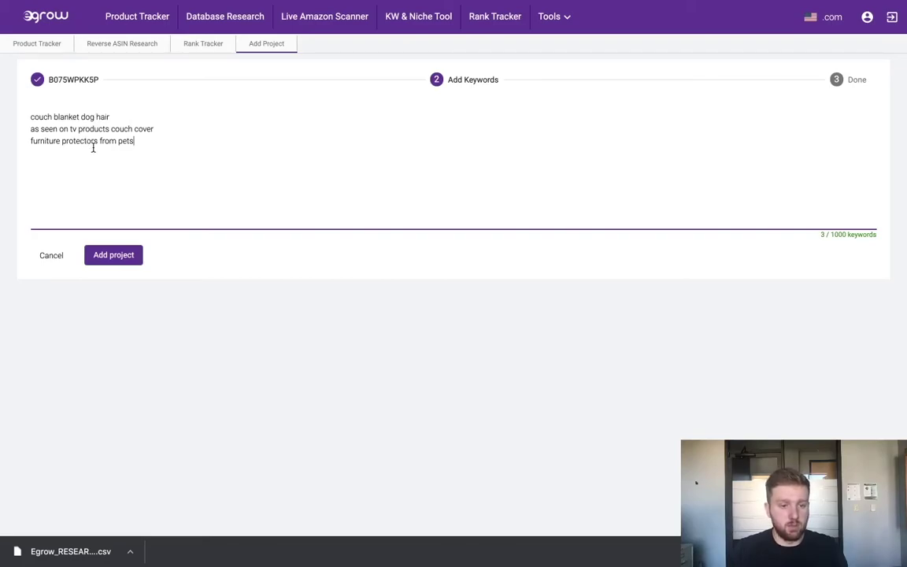
pyautogui.click(136, 260)
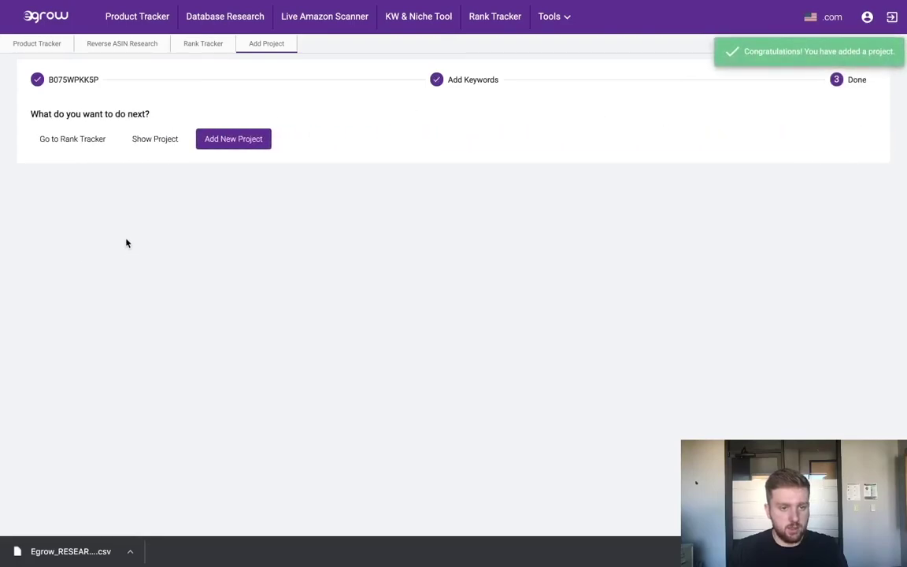
# Return to the Rank Tracker projects list, now showing the sofa slipcover as a seventh project.
pyautogui.click(93, 145)
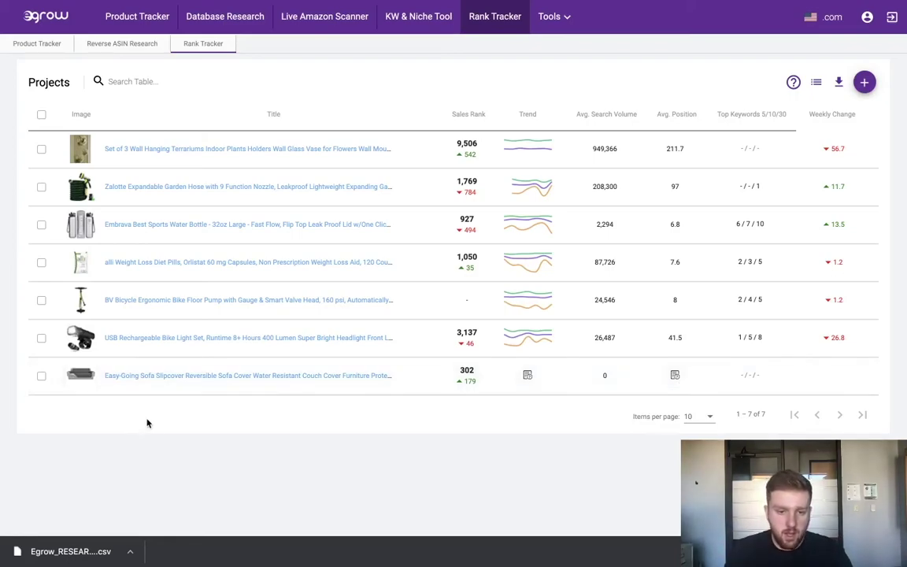
# Review the B075WPKK5P project's three keywords, then go back to the Rank Tracker list.
pyautogui.click(196, 377)
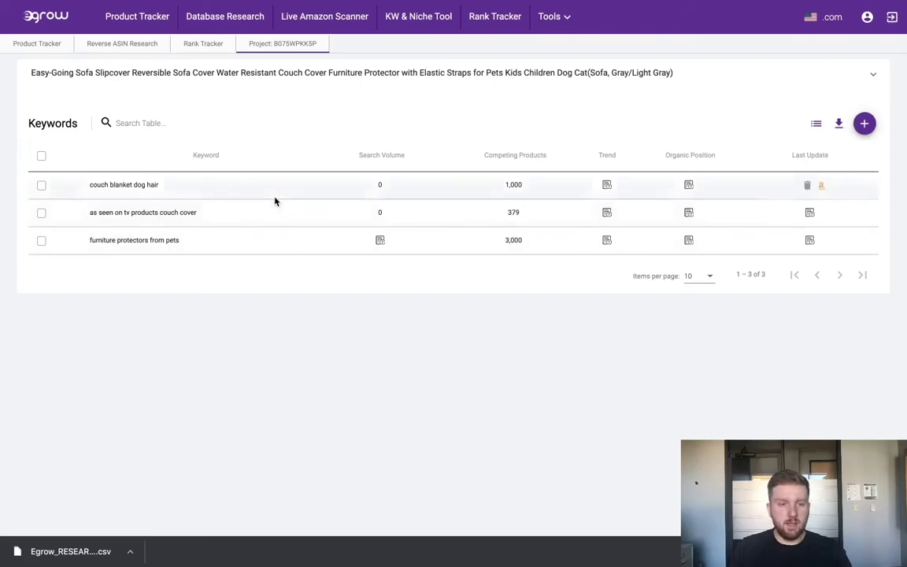
pyautogui.click(204, 48)
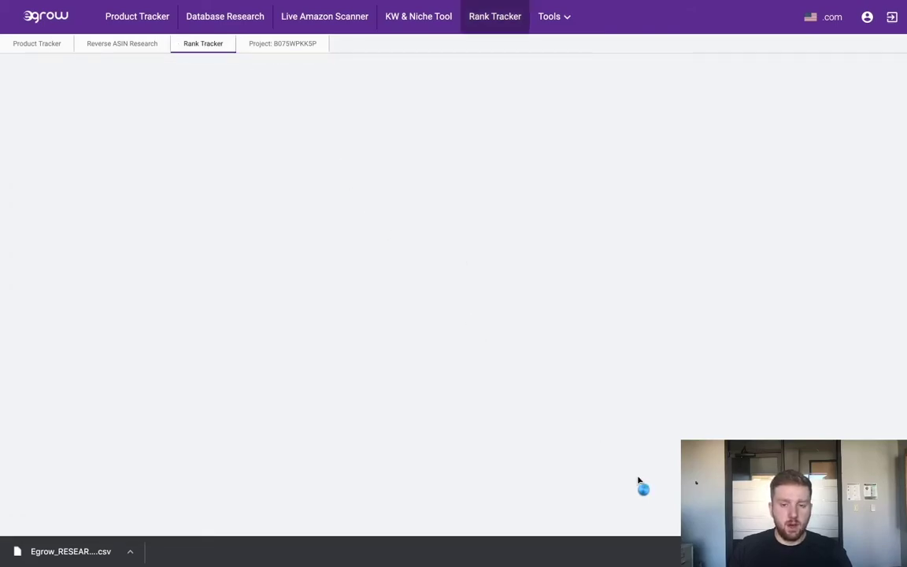